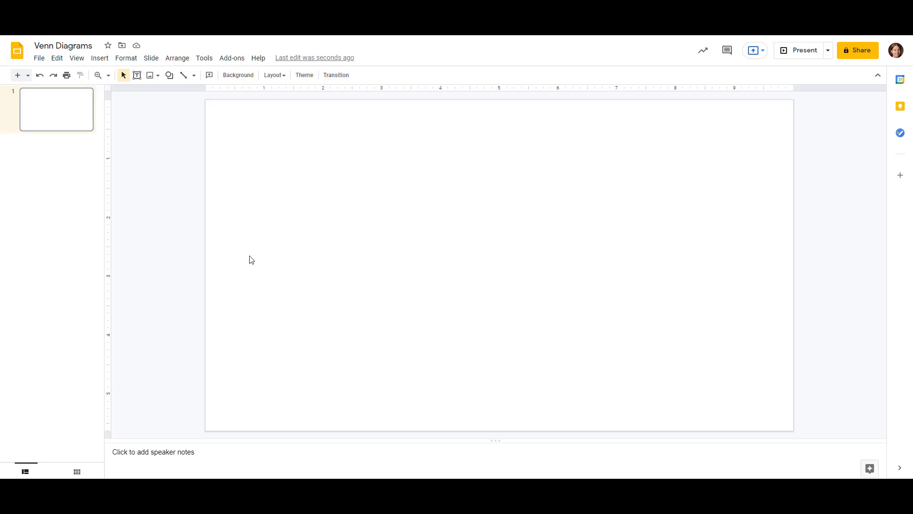
# Step: Insert the green two-circle Venn template from the Relationship diagram gallery
pyautogui.click(104, 58)
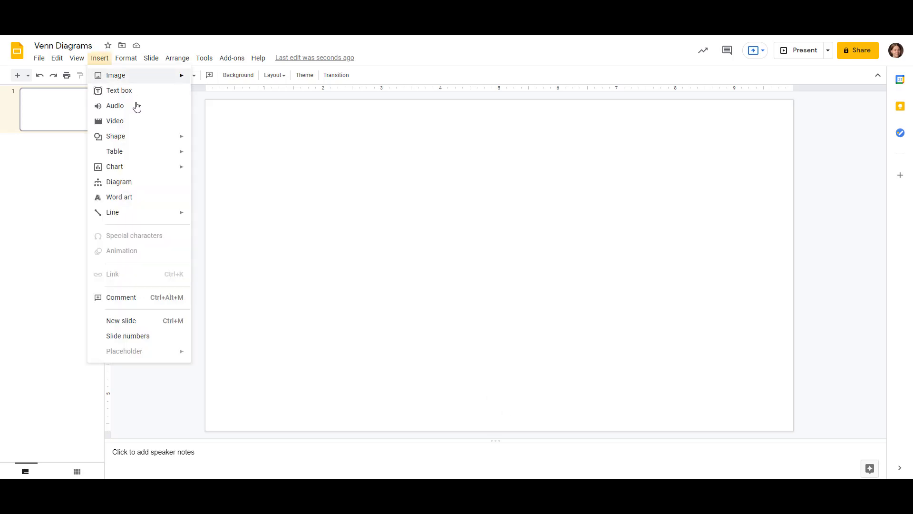
pyautogui.click(121, 183)
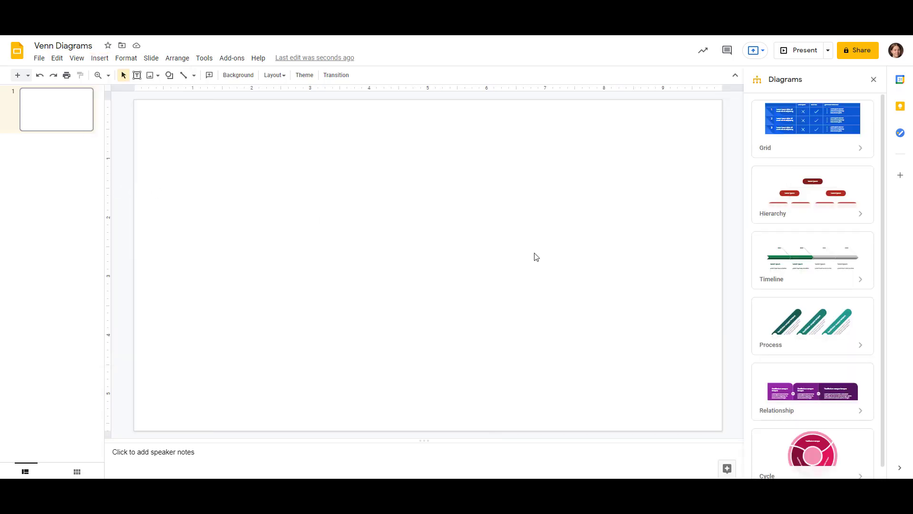
pyautogui.scroll(-1, 830, 355)
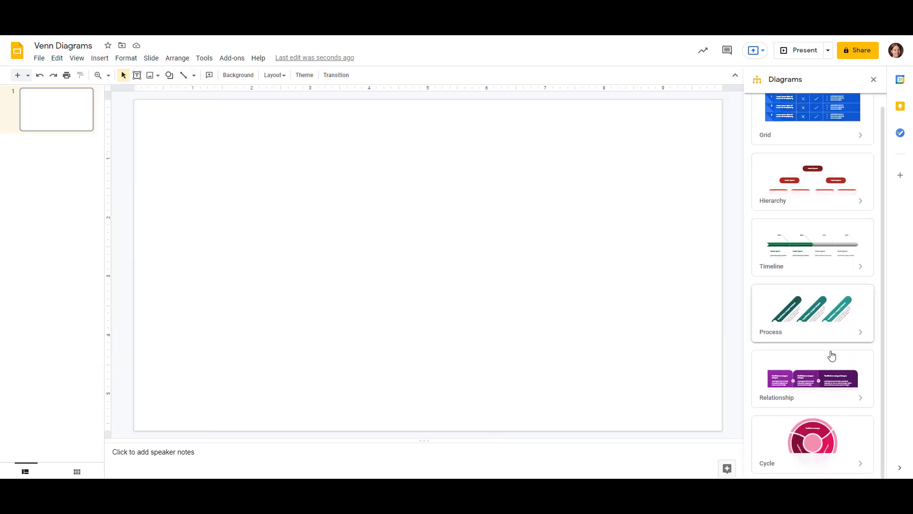
pyautogui.click(846, 398)
pyautogui.click(809, 341)
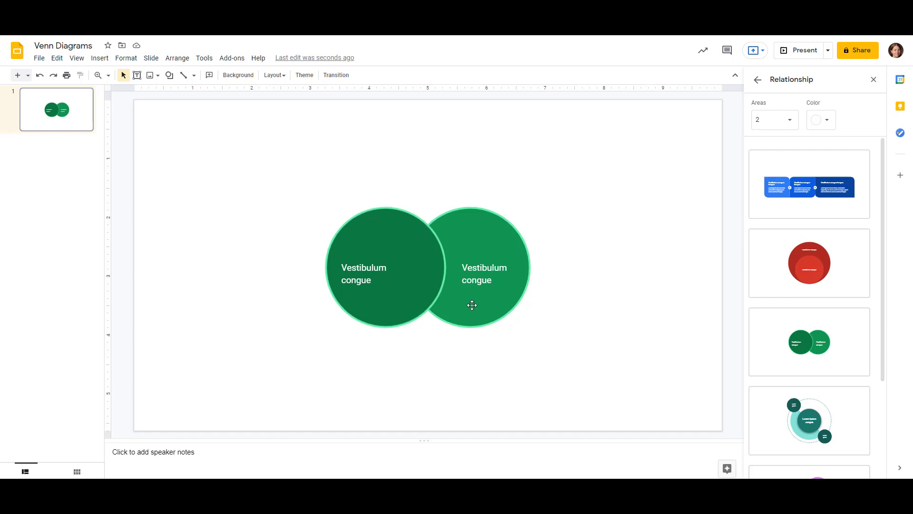
# Step: Undo the Venn diagram and draw one large Oval circle on the slide's left side
pyautogui.click(40, 76)
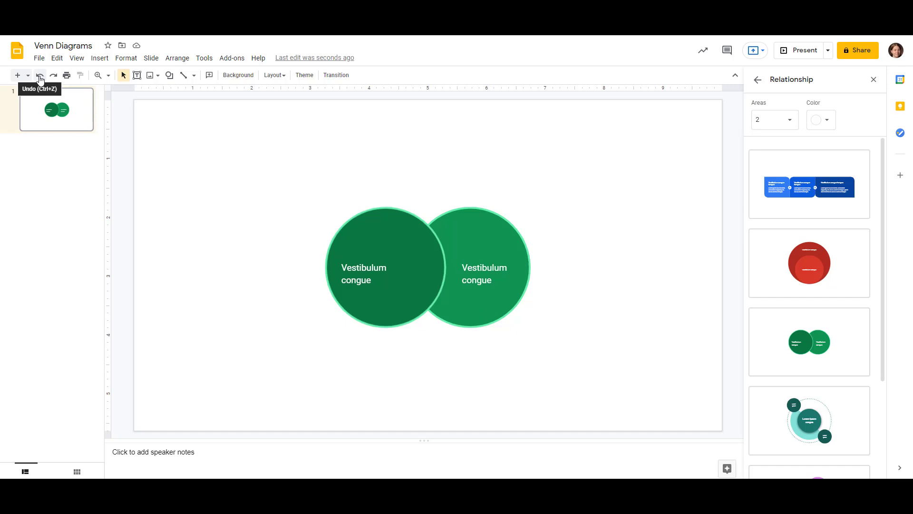
pyautogui.click(100, 58)
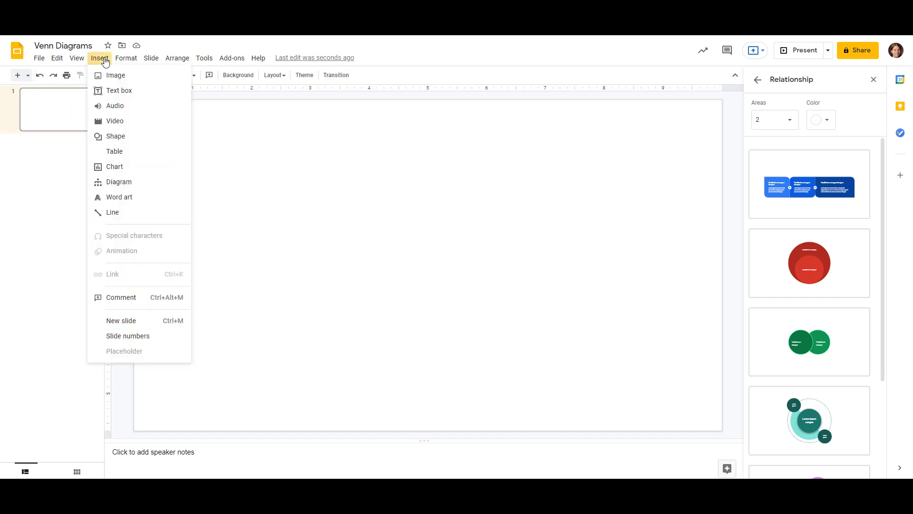
pyautogui.moveTo(119, 140)
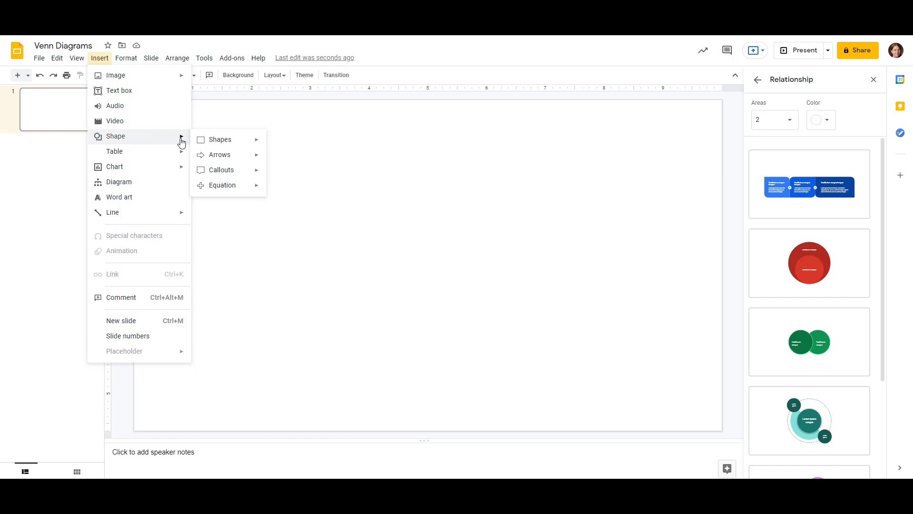
pyautogui.moveTo(224, 140)
pyautogui.click(274, 162)
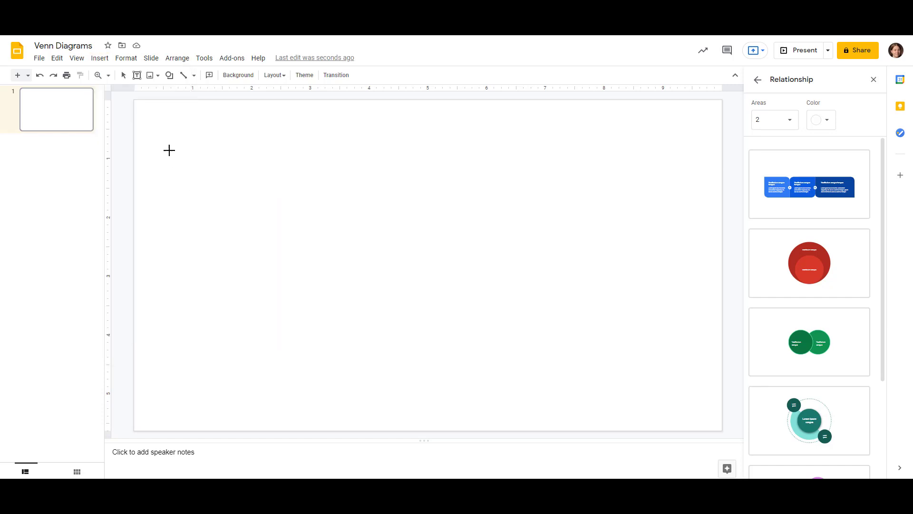
pyautogui.moveTo(168, 150); pyautogui.dragTo(231, 278)
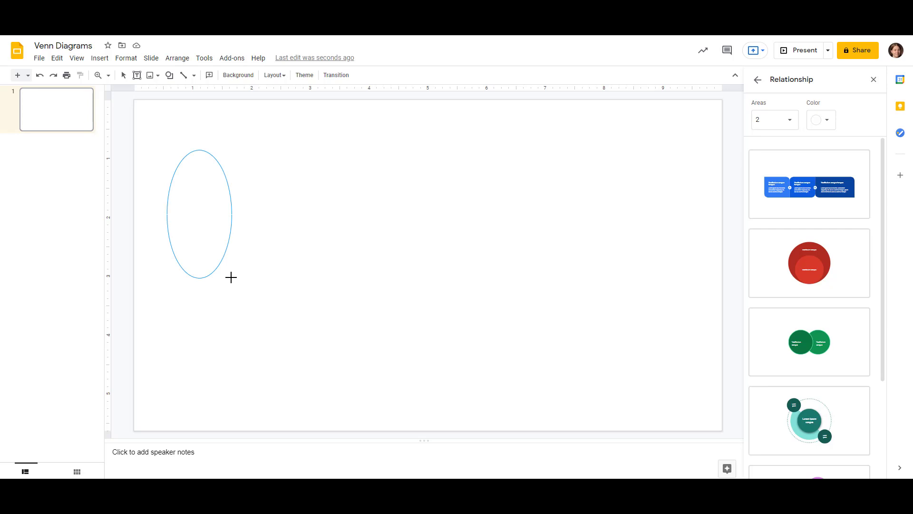
pyautogui.moveTo(231, 278); pyautogui.dragTo(311, 389)
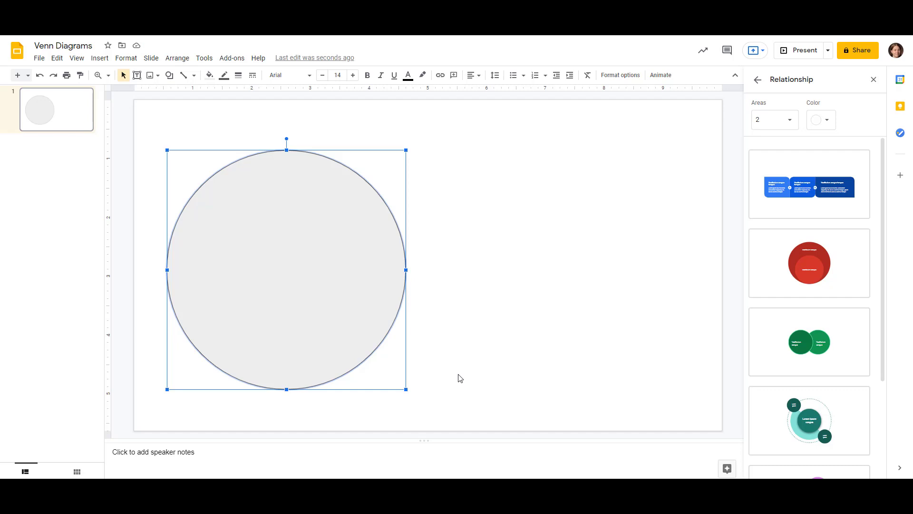
# Step: Duplicate the circle, overlap the copy to the right, and make both circles' fill transparent
pyautogui.hotkey('ctrl', 'd')
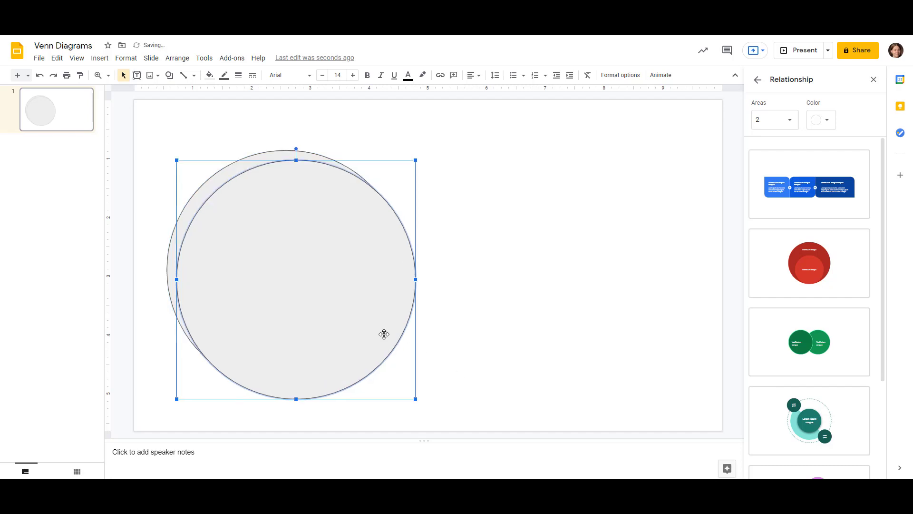
pyautogui.moveTo(383, 332); pyautogui.dragTo(507, 304)
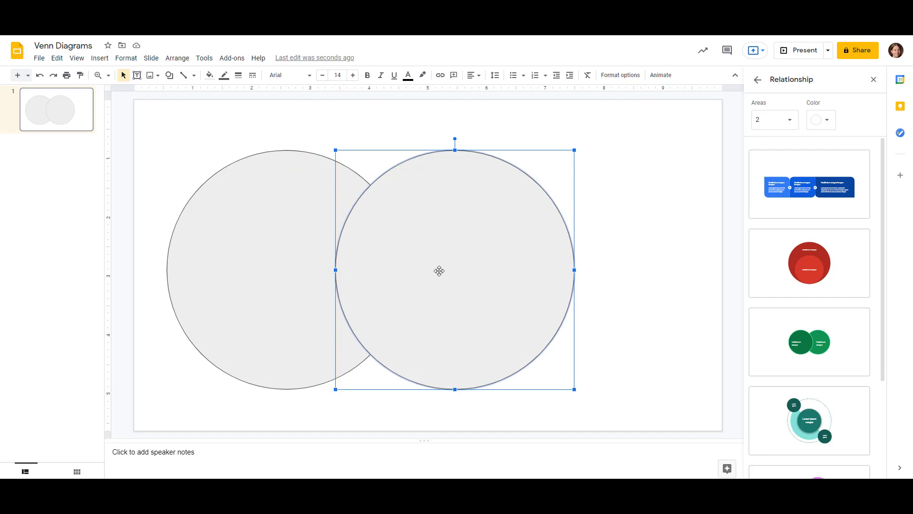
pyautogui.keyDown('shift'); pyautogui.click(277, 249); pyautogui.keyUp('shift')
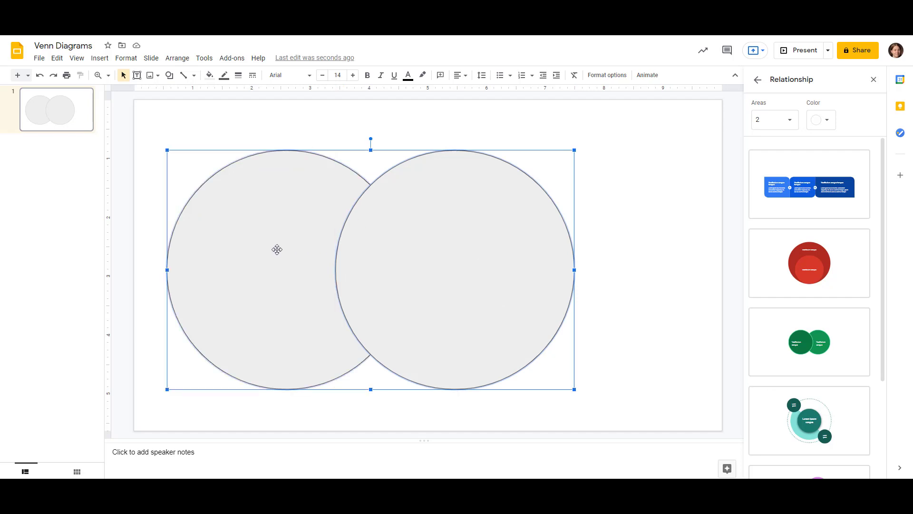
pyautogui.click(209, 75)
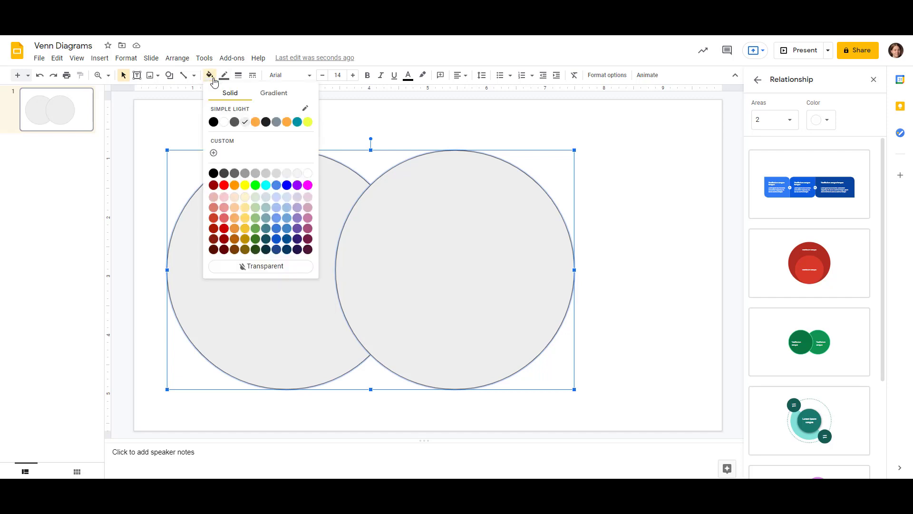
pyautogui.click(269, 267)
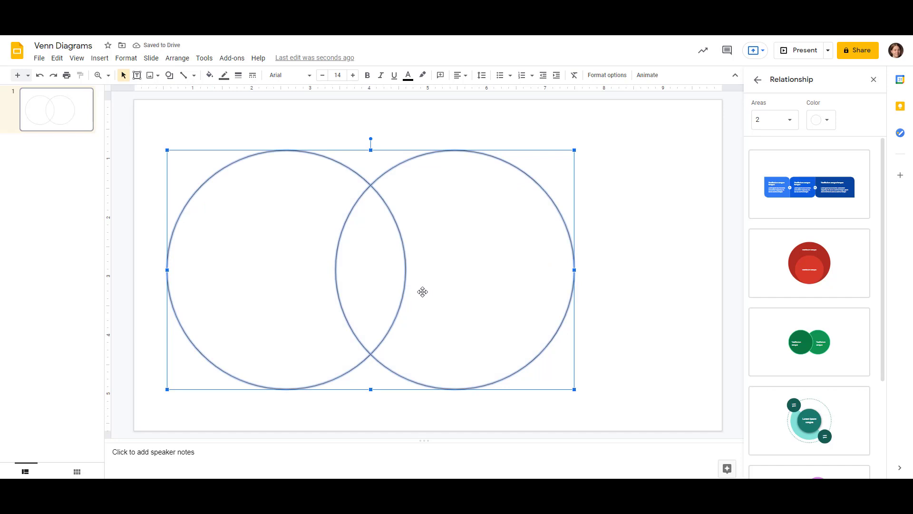
pyautogui.click(379, 123)
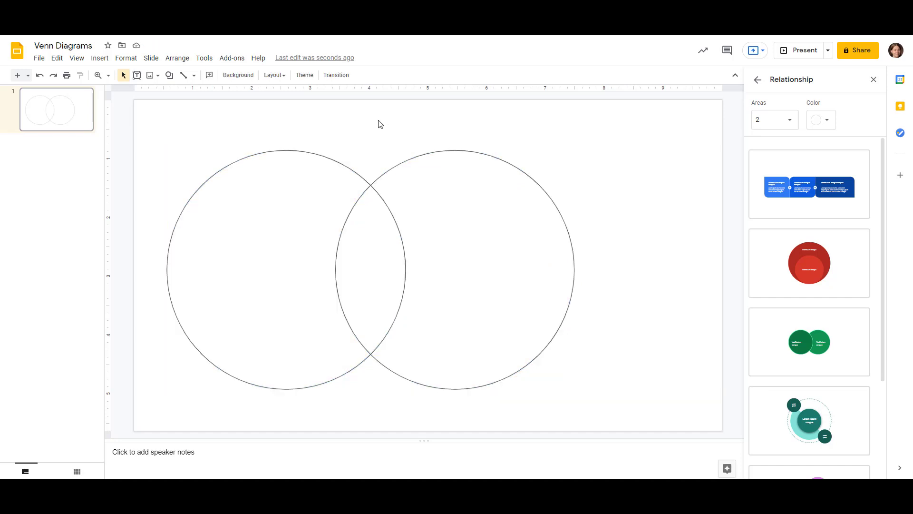
# Step: Add a text box over the left circle with lines Birds, Eggs, Beaks and Feathers
pyautogui.click(100, 59)
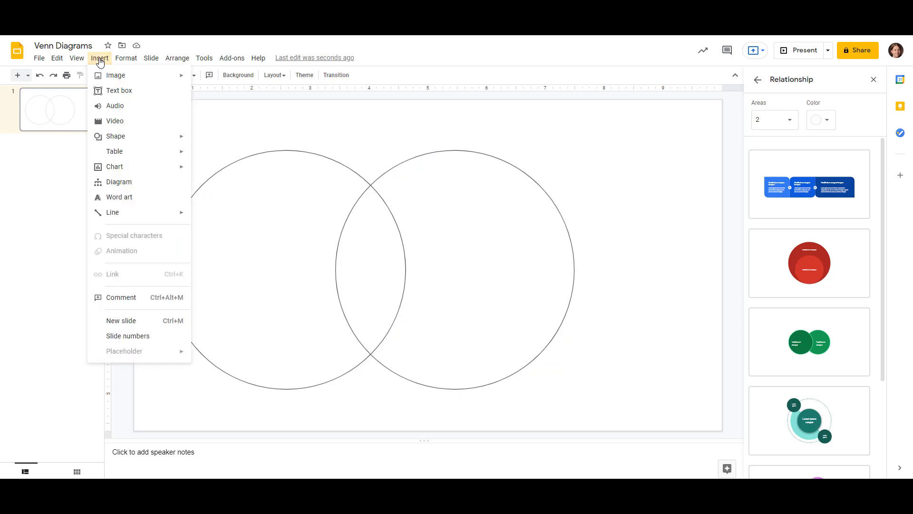
pyautogui.click(118, 91)
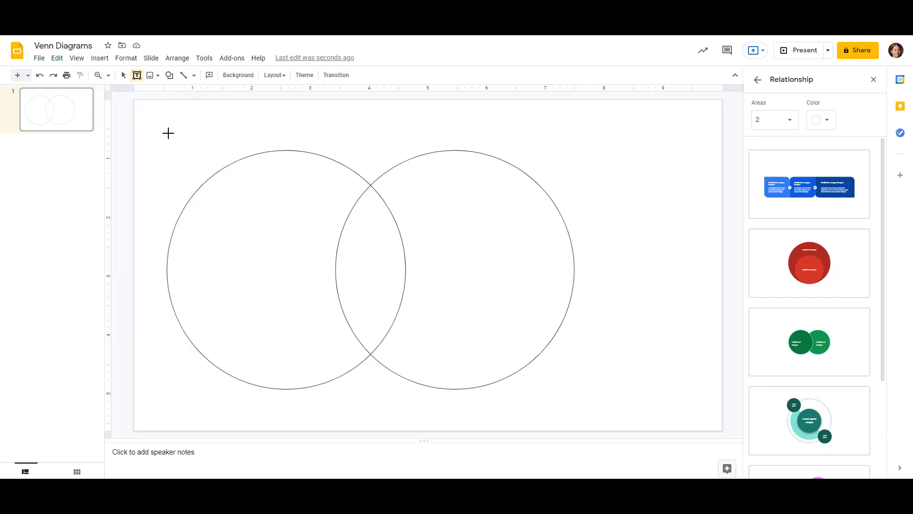
pyautogui.click(201, 218)
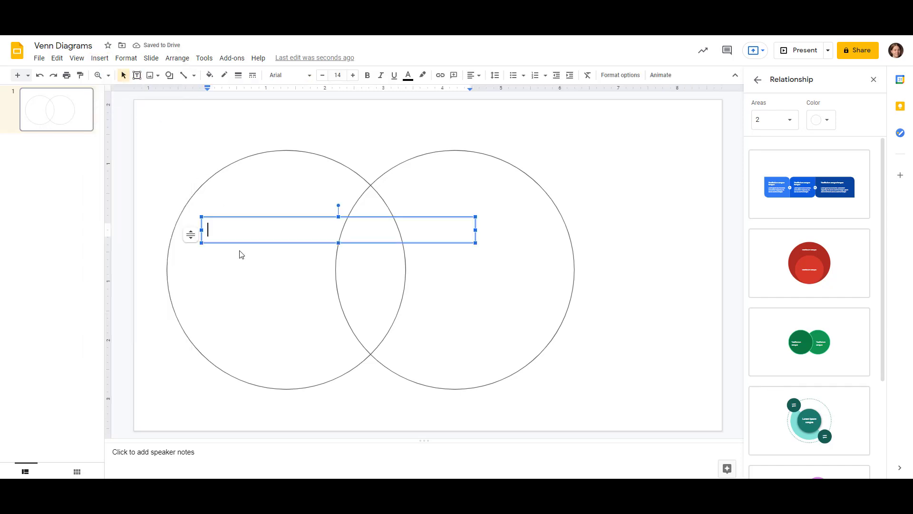
pyautogui.write('Birds')
pyautogui.press('Return')
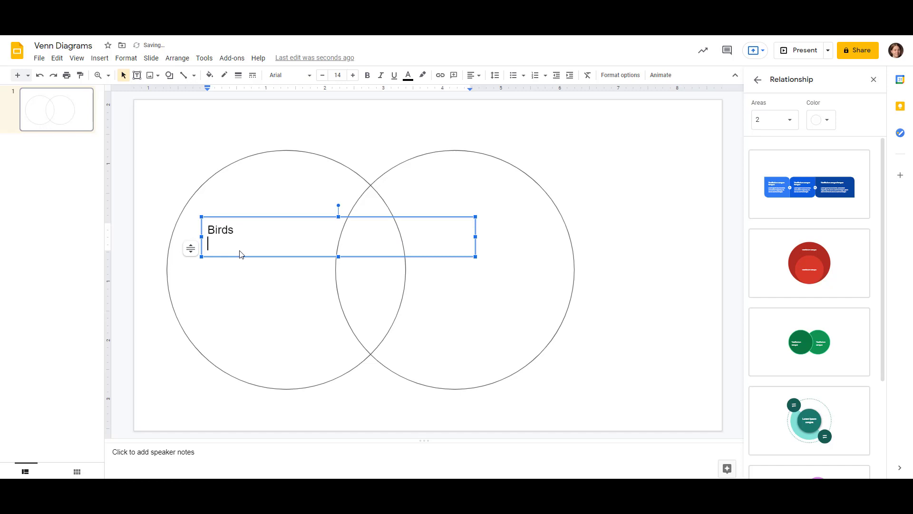
pyautogui.write('Eggs')
pyautogui.press('Return')
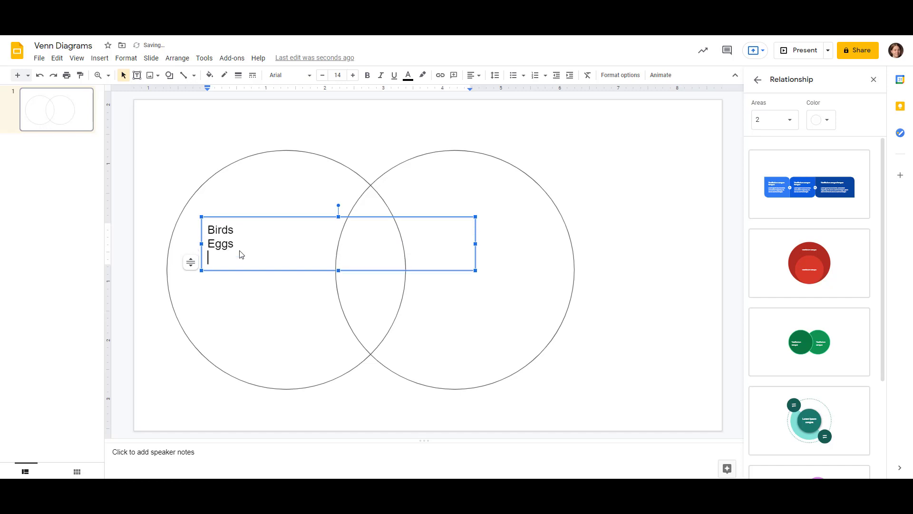
pyautogui.write('Beaks')
pyautogui.press('Return')
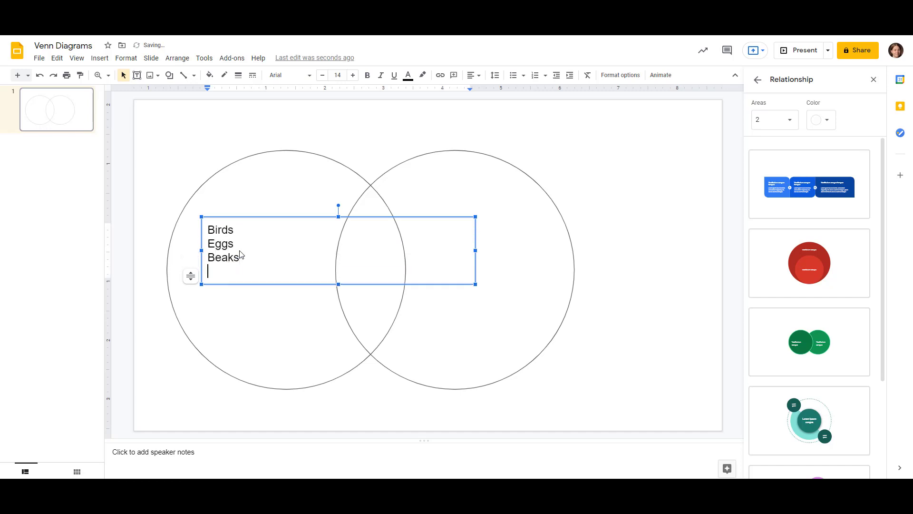
pyautogui.write('Feathers')
# Step: Bullet Eggs, Beaks and Feathers, bold the Birds heading, and duplicate the text box
pyautogui.moveTo(252, 271); pyautogui.dragTo(208, 243)
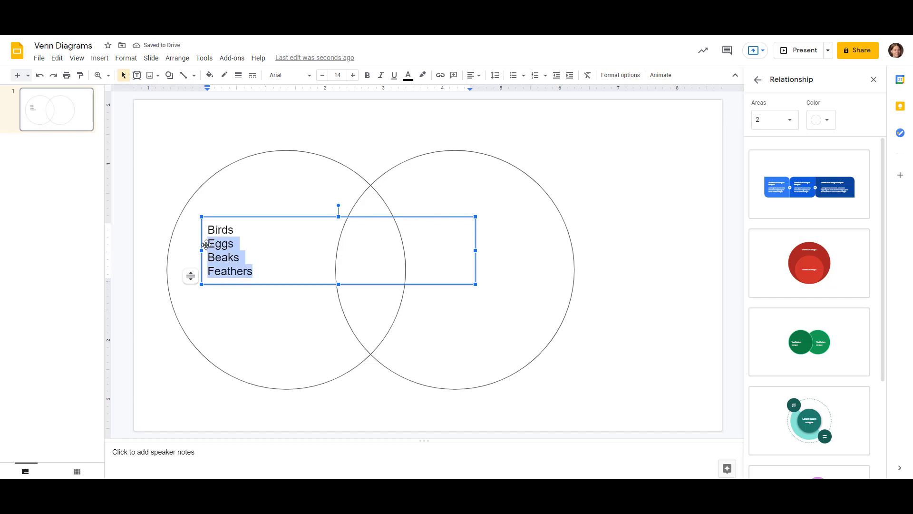
pyautogui.click(513, 75)
pyautogui.click(229, 230)
pyautogui.doubleClick(229, 229)
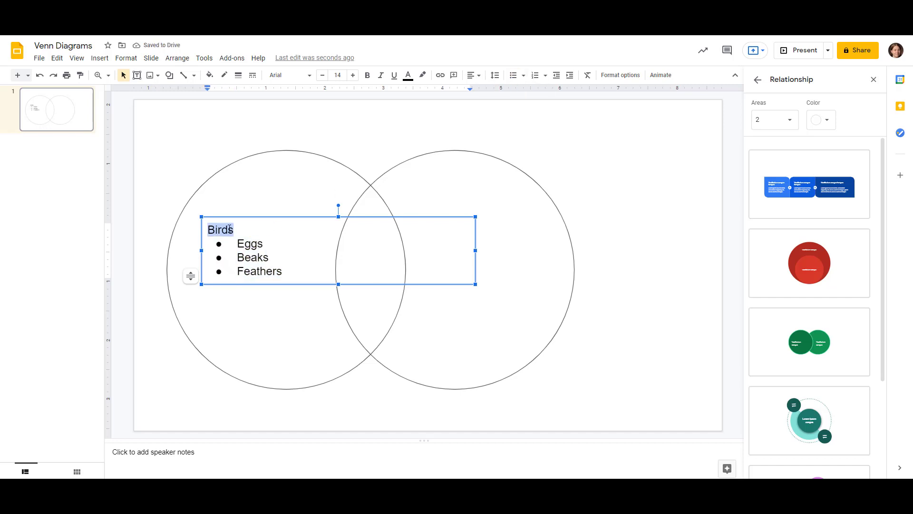
pyautogui.hotkey('ctrl', 'b')
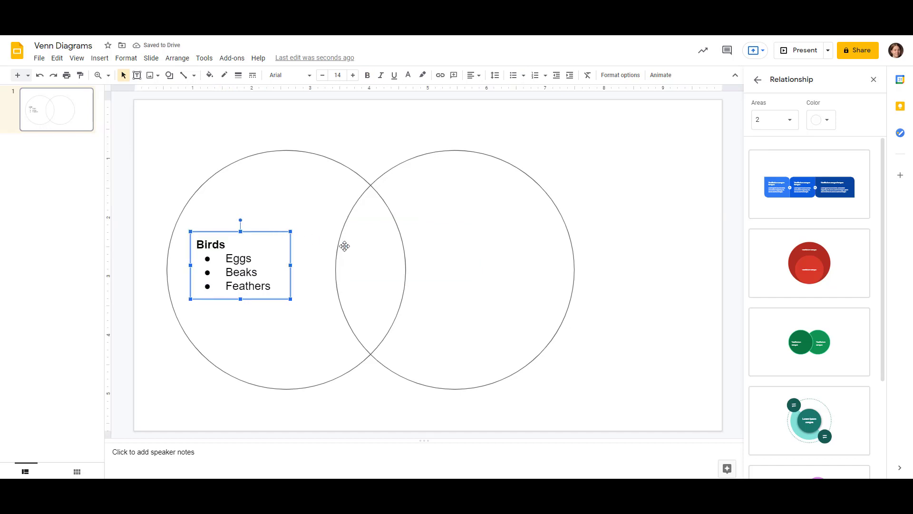
pyautogui.hotkey('ctrl', 'd')
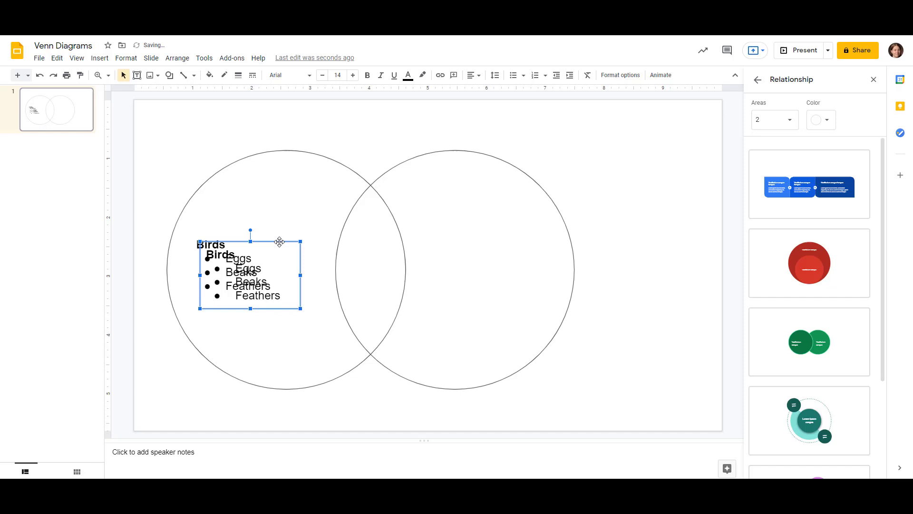
# Step: Move the copied list into the right circle and retype it as Bats, Live young, Teeth, Fur
pyautogui.moveTo(279, 241); pyautogui.dragTo(518, 239)
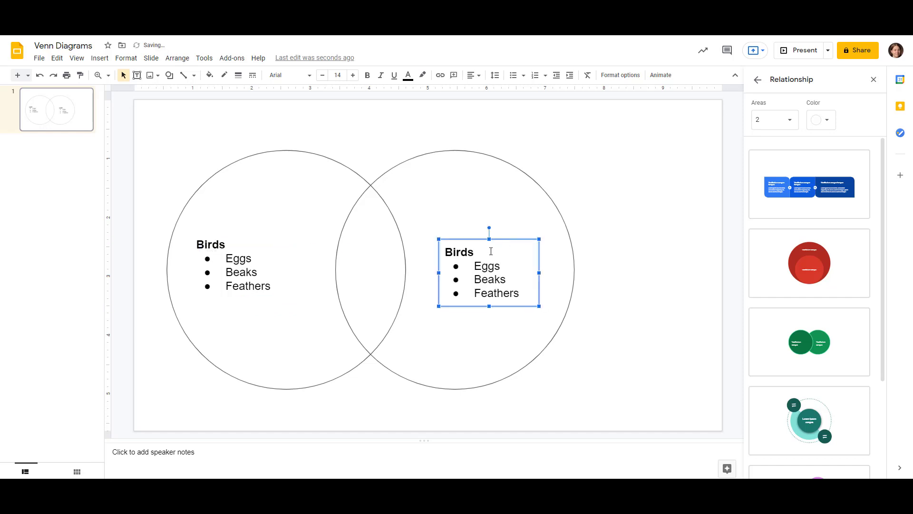
pyautogui.doubleClick(459, 252)
pyautogui.write('Bats')
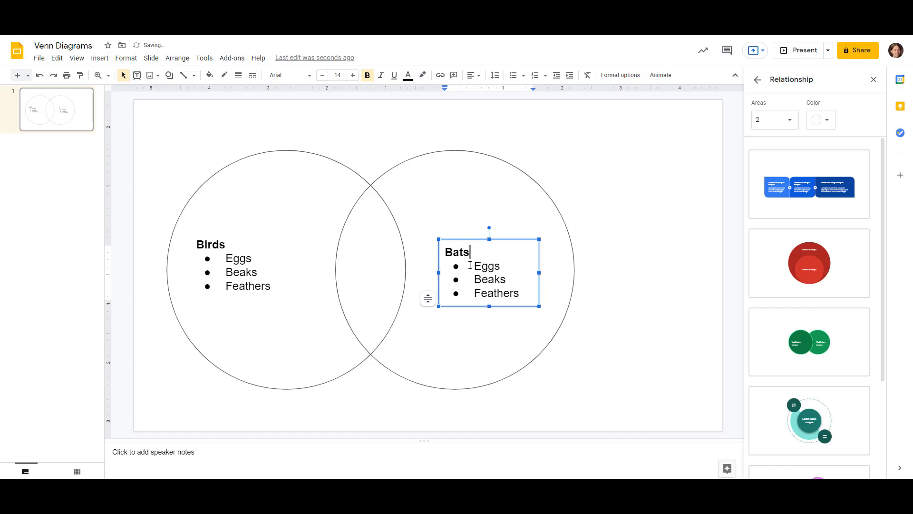
pyautogui.doubleClick(488, 263)
pyautogui.write('Li')
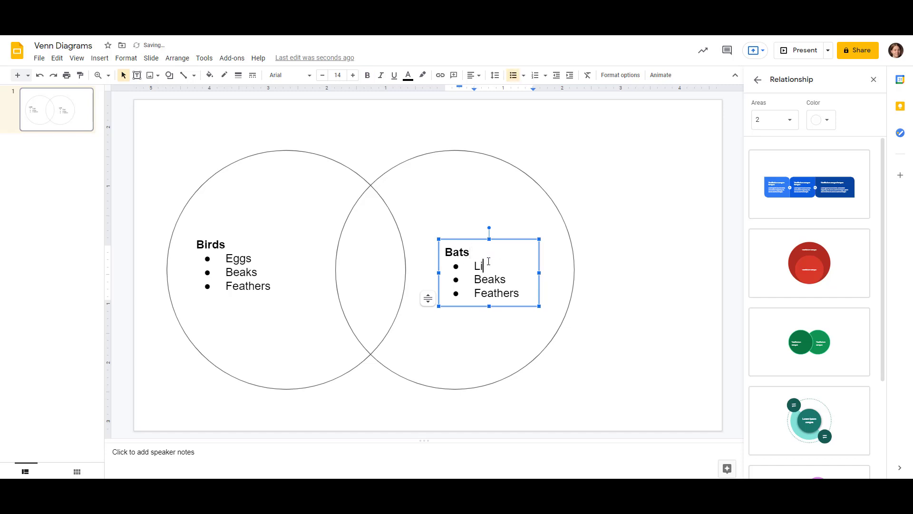
pyautogui.write('ve young')
pyautogui.doubleClick(493, 276)
pyautogui.write('Teeth')
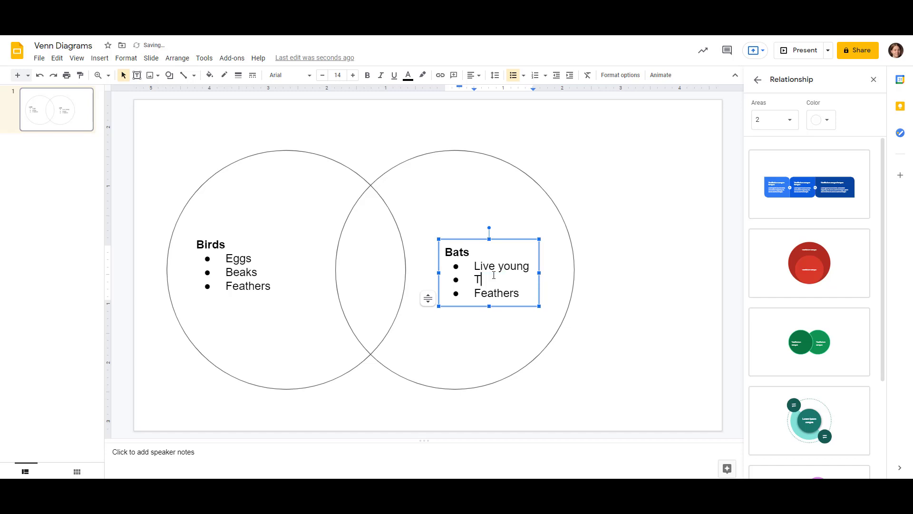
pyautogui.doubleClick(496, 293)
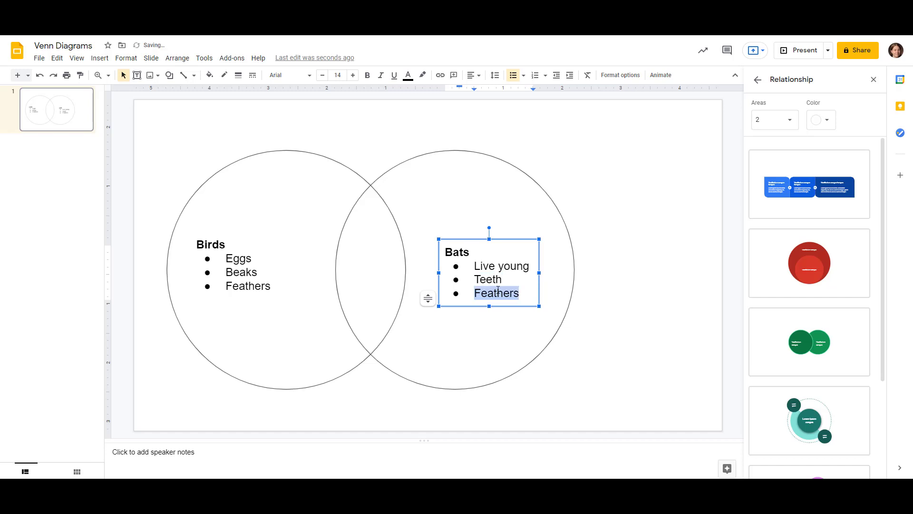
pyautogui.write('Fur')
pyautogui.click(584, 262)
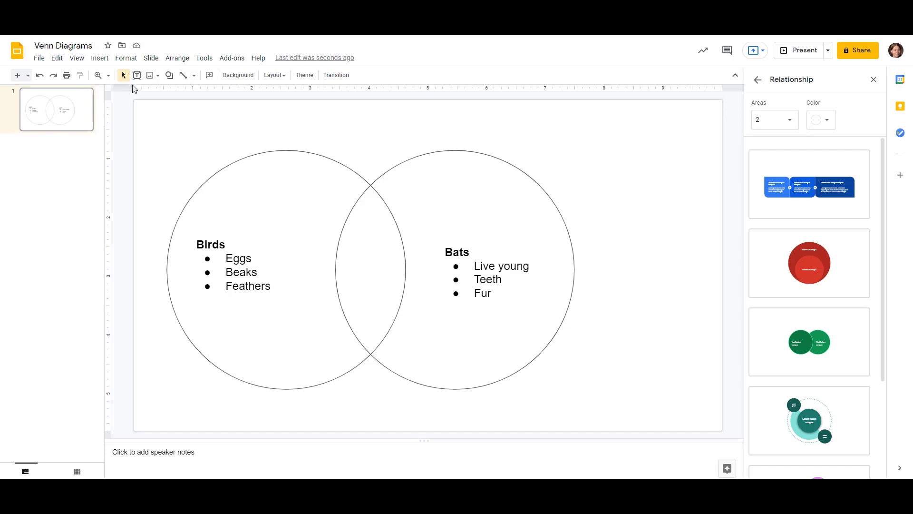
# Step: Add a text box across the overlap with lines 2 legs, Veretebrates and Warm Blooded
pyautogui.click(103, 62)
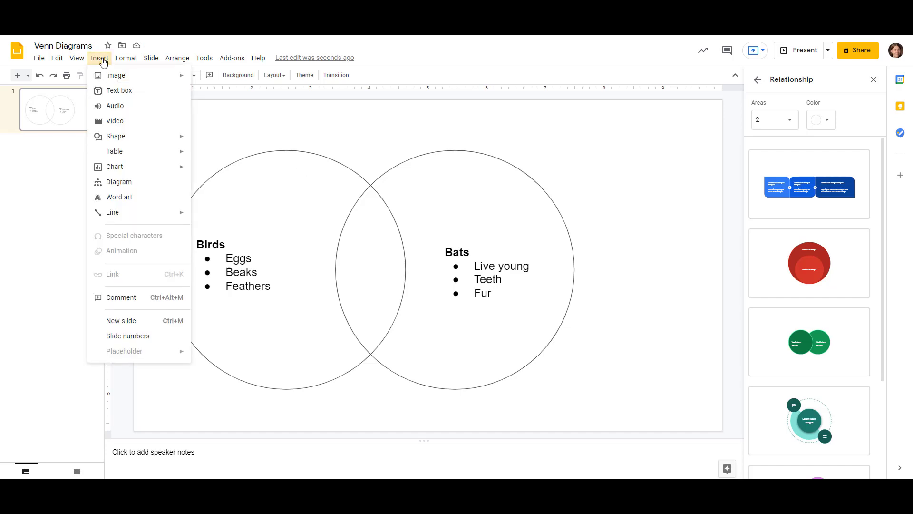
pyautogui.click(113, 90)
pyautogui.moveTo(624, 237); pyautogui.dragTo(350, 264)
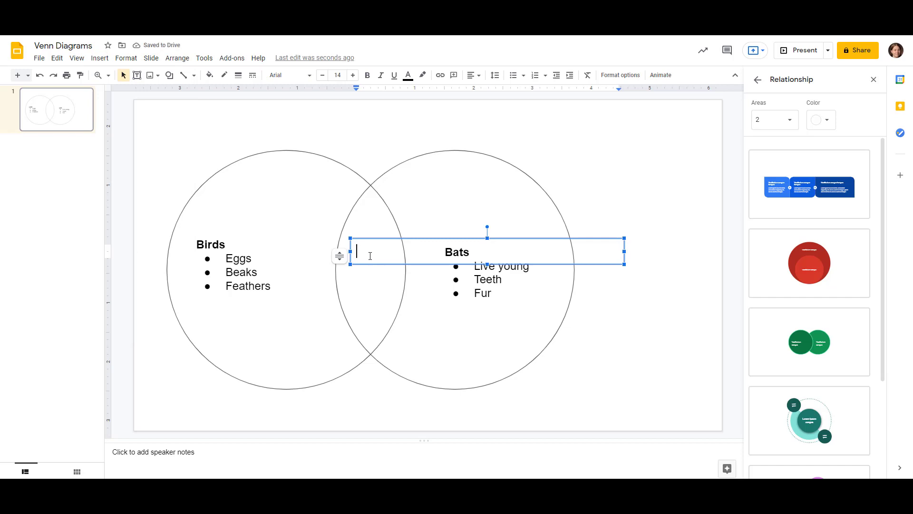
pyautogui.write('2 legs')
pyautogui.press('Return')
pyautogui.write('V')
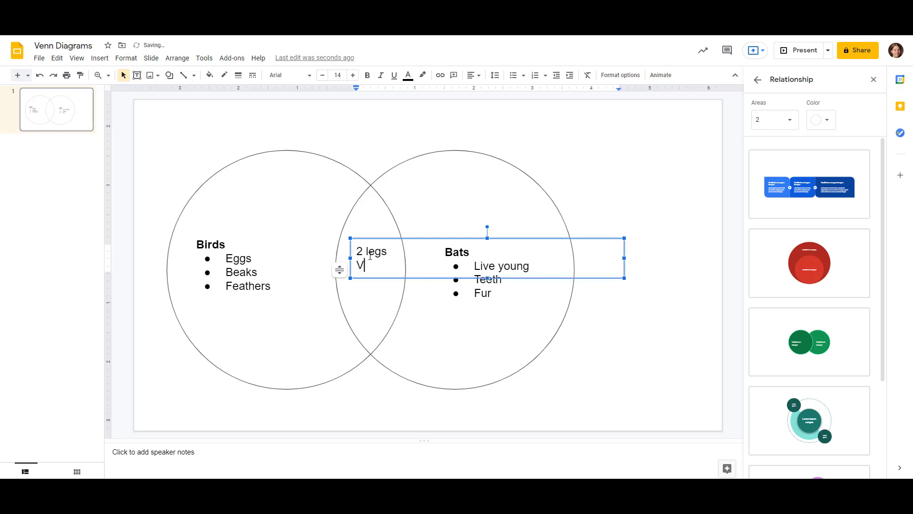
pyautogui.write('eretebrates')
pyautogui.press('Return')
pyautogui.write('Warm')
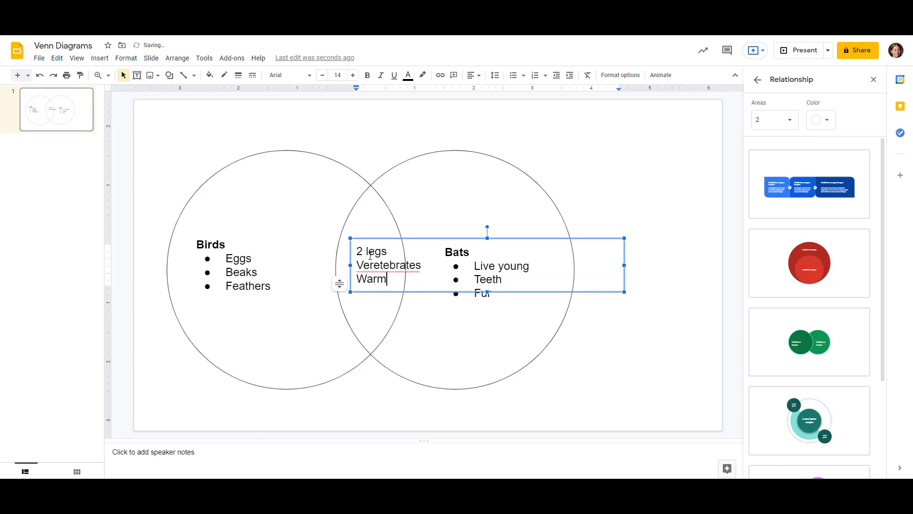
pyautogui.write(' Blooded')
# Step: Correct the spelling to Vertebrates, then narrow the box and place it in the overlap
pyautogui.rightClick(374, 265)
pyautogui.click(437, 88)
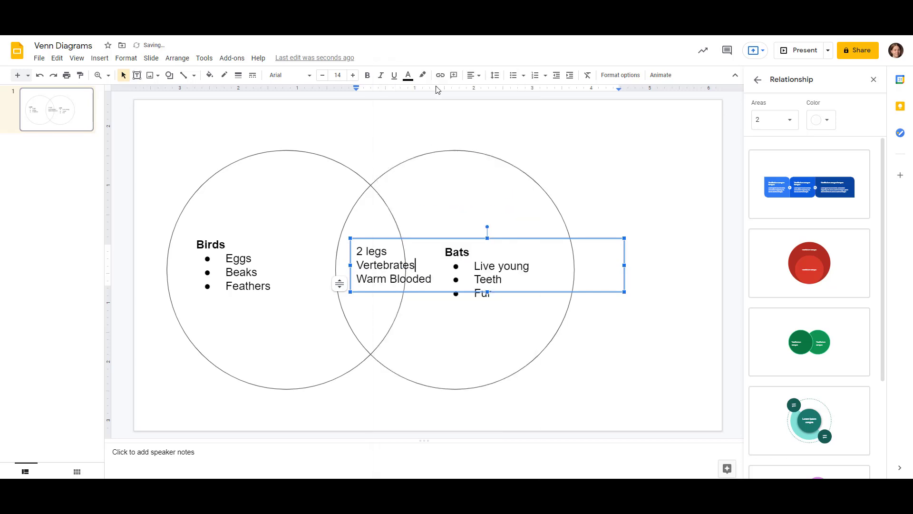
pyautogui.moveTo(624, 265); pyautogui.dragTo(438, 264)
pyautogui.moveTo(409, 238); pyautogui.dragTo(396, 243)
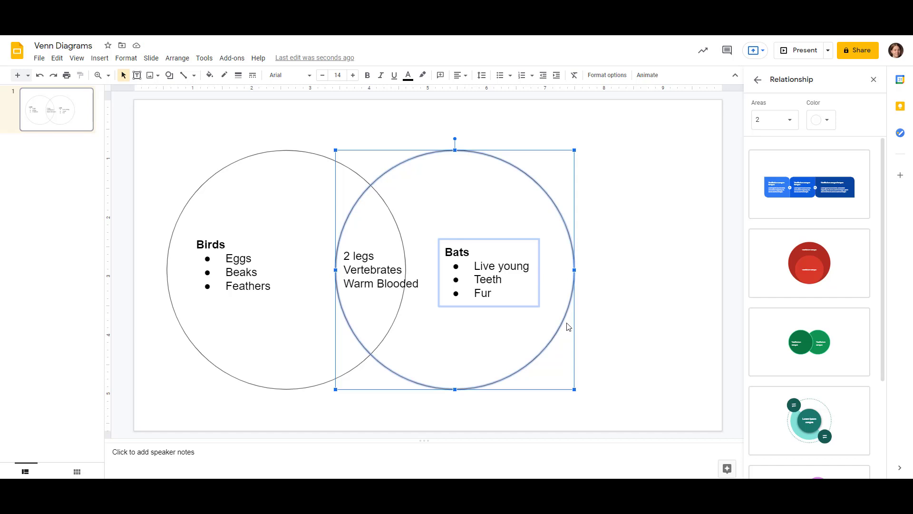
# Step: Nudge the right circle and Bats list two increments to the left
pyautogui.press('Left')
pyautogui.press('Left')
pyautogui.press('Left')
pyautogui.press('Left')
pyautogui.press('Left')
pyautogui.press('Left')
pyautogui.press('Left')
pyautogui.press('Left')
pyautogui.press('Left')
pyautogui.press('Left')
pyautogui.press('Left')
pyautogui.press('Left')
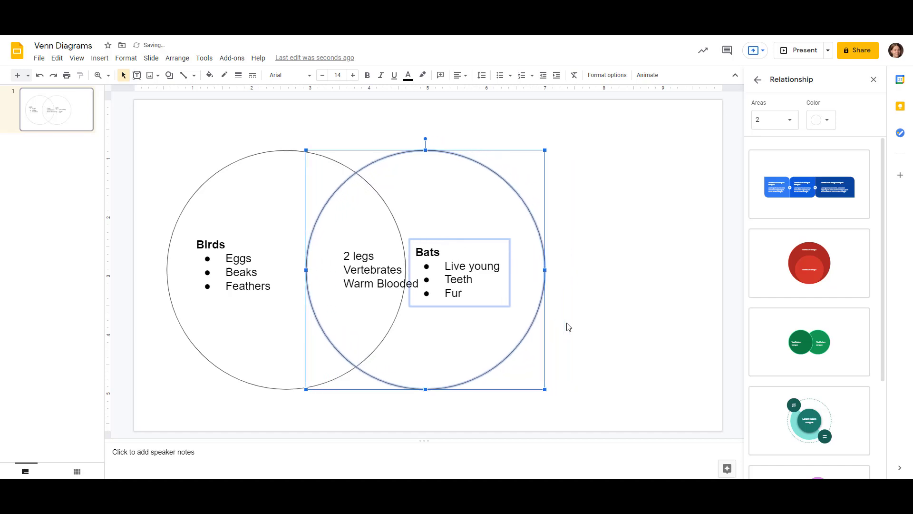
pyautogui.press('Left')
pyautogui.press('Left')
pyautogui.click(568, 326)
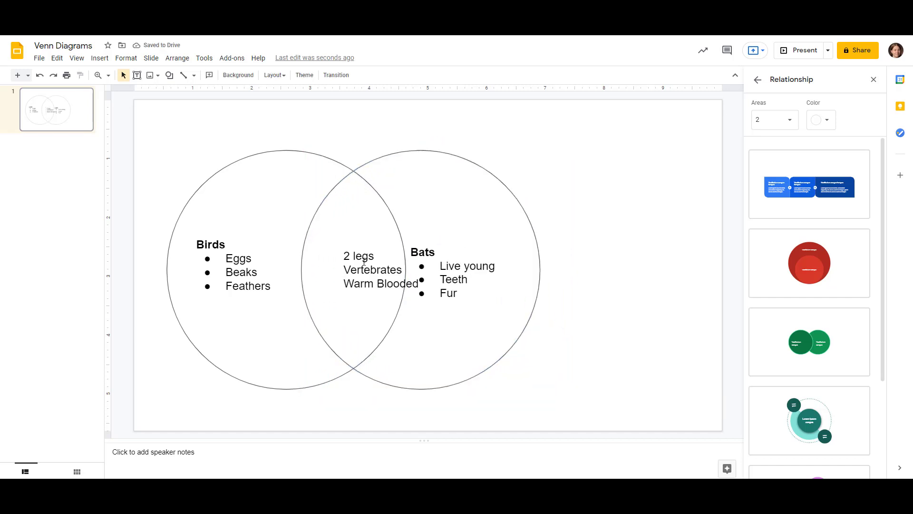
# Step: Reposition the shared-traits box into the overlap and move the Bats and Birds lists clear of it
pyautogui.click(365, 259)
pyautogui.moveTo(370, 244); pyautogui.dragTo(339, 246)
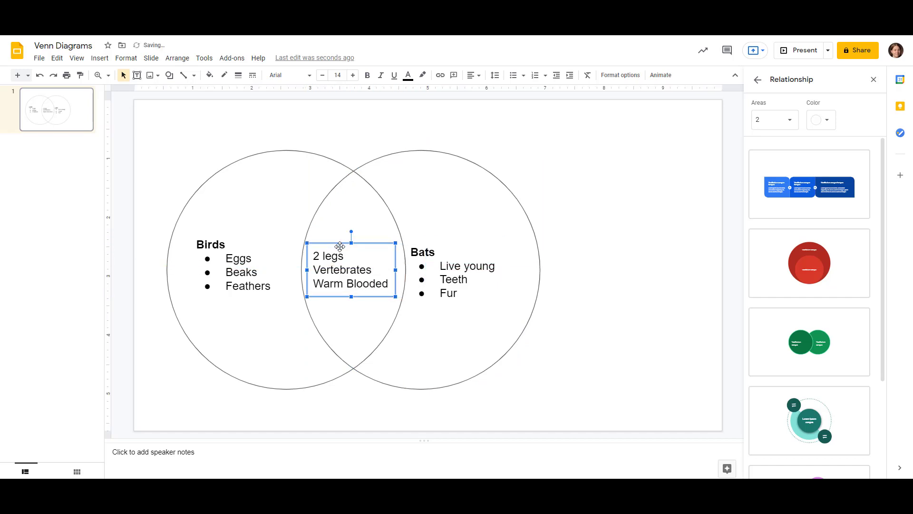
pyautogui.moveTo(442, 241); pyautogui.dragTo(456, 234)
pyautogui.click(240, 272)
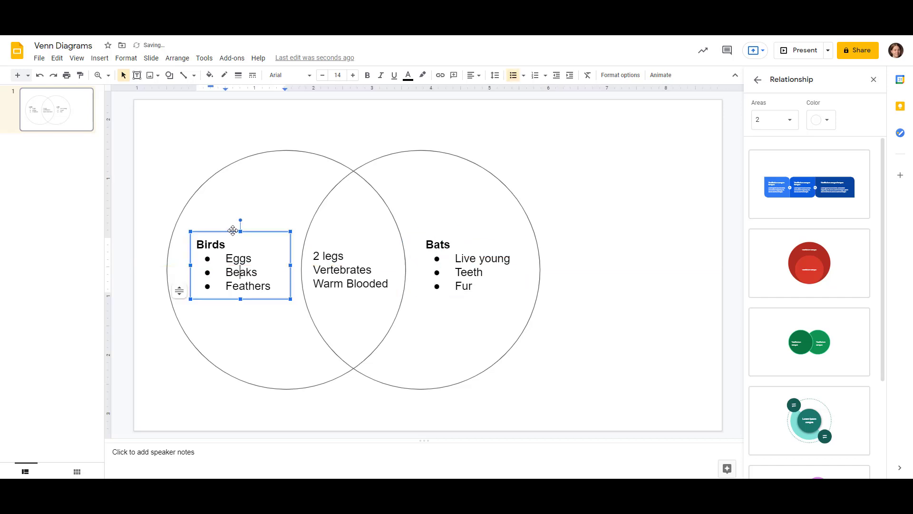
pyautogui.moveTo(229, 233); pyautogui.dragTo(223, 241)
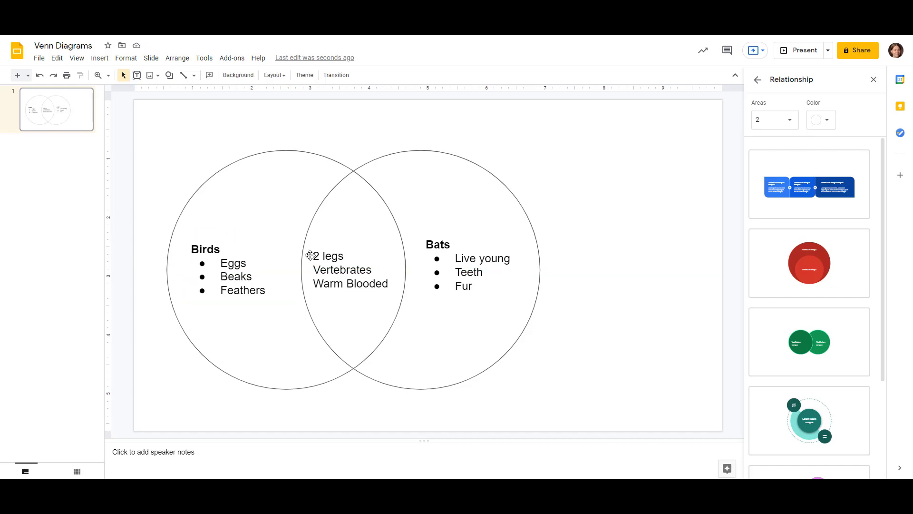
# Step: Add a bold Both heading above the shared traits and bullet 2 legs, Vertebrates, Warm Blooded
pyautogui.click(314, 255)
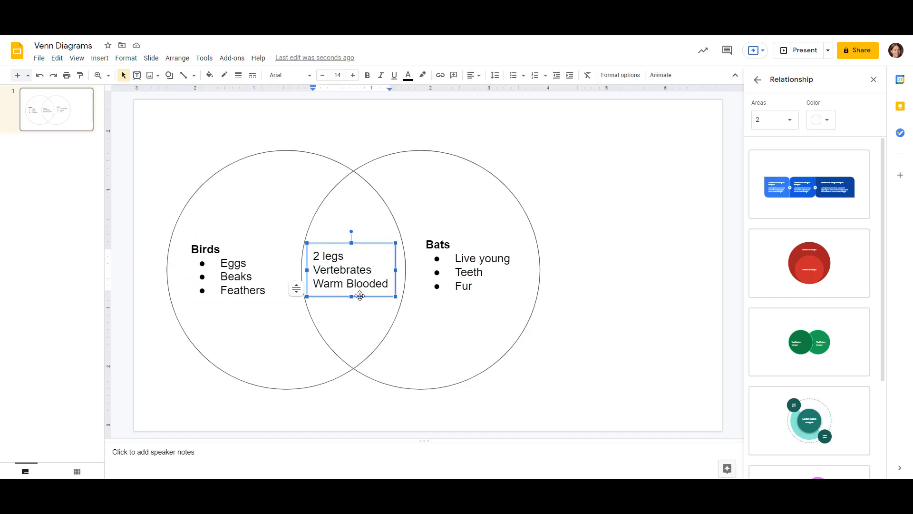
pyautogui.press('Return')
pyautogui.write('Both')
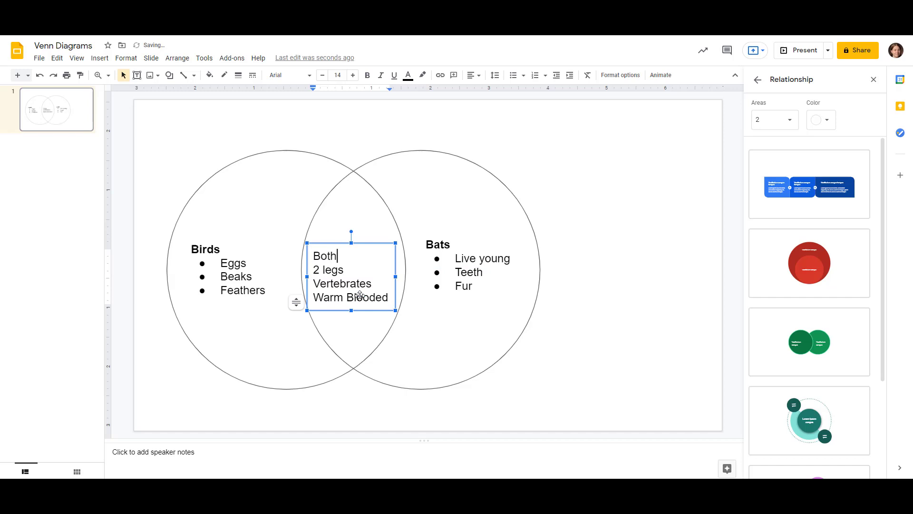
pyautogui.doubleClick(327, 253)
pyautogui.hotkey('ctrl', 'b')
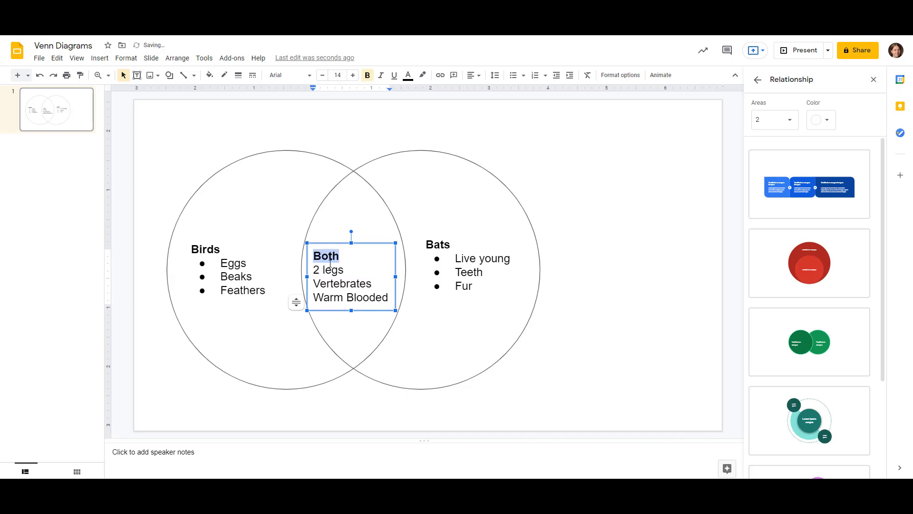
pyautogui.press('Right')
pyautogui.press('Right')
pyautogui.hotkey('ctrl', 'shift', 'End')
pyautogui.click(512, 76)
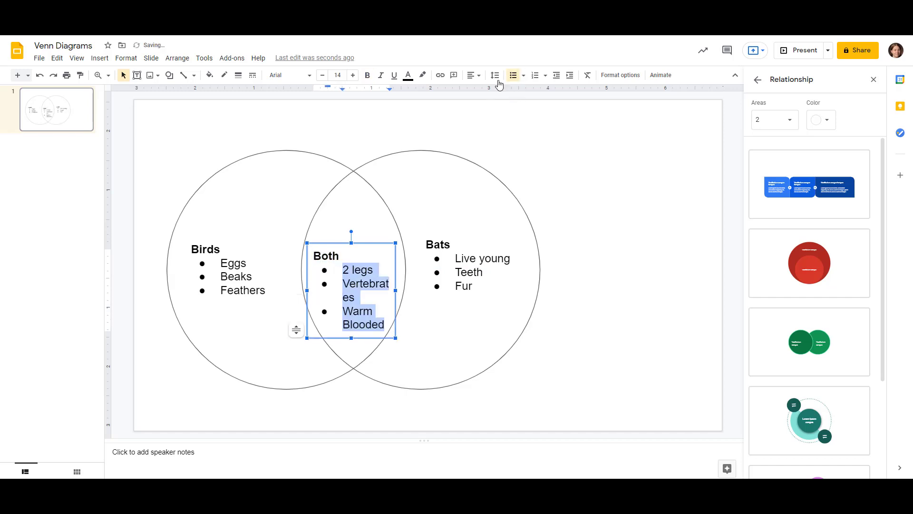
# Step: Widen the Both box so Vertebrates fits, and align the Both and Bats lists with Birds
pyautogui.moveTo(395, 290); pyautogui.dragTo(416, 286)
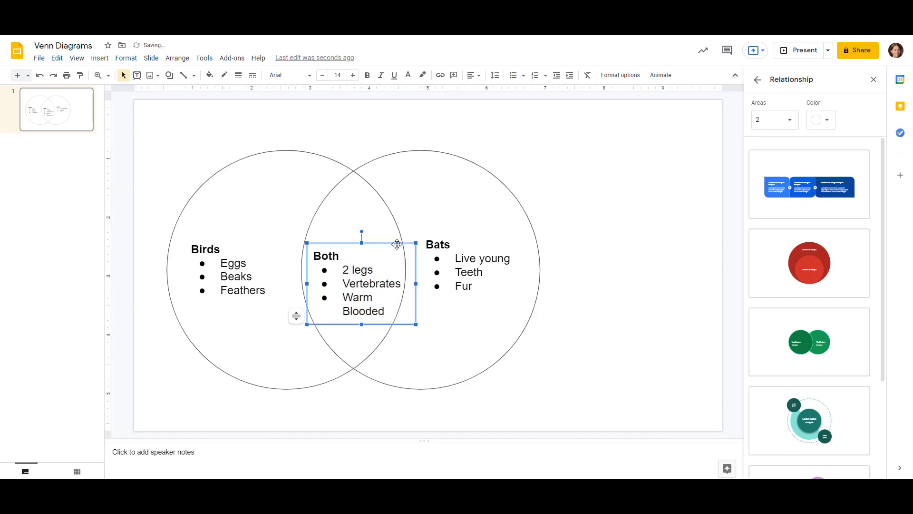
pyautogui.moveTo(398, 242); pyautogui.dragTo(392, 237)
pyautogui.press('Escape')
pyautogui.click(497, 231)
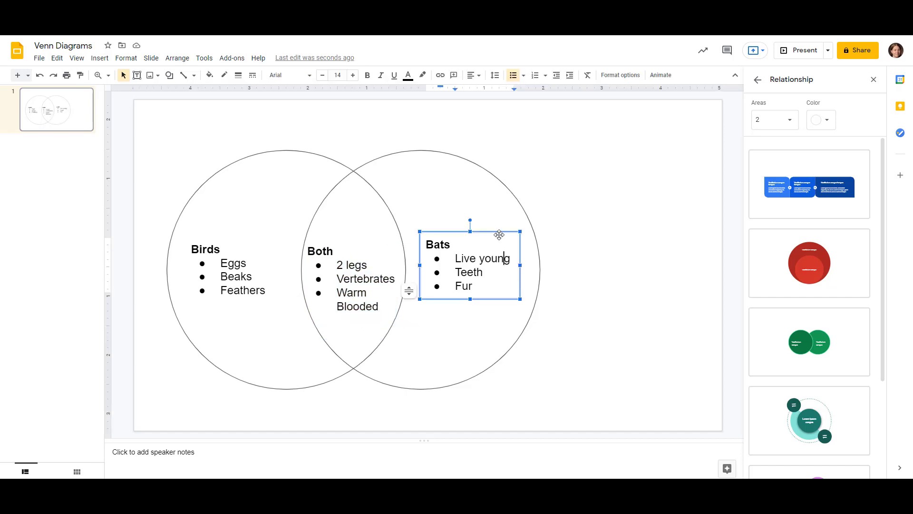
pyautogui.moveTo(497, 231); pyautogui.dragTo(497, 236)
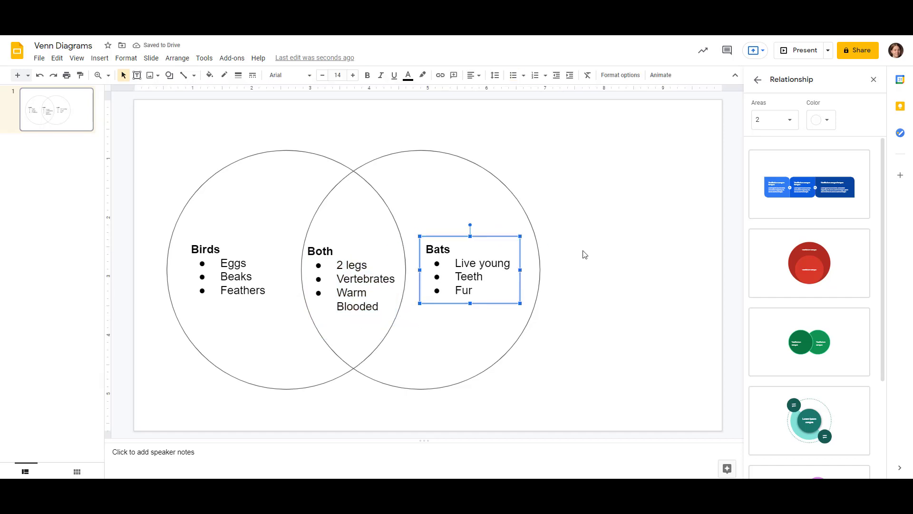
pyautogui.click(631, 312)
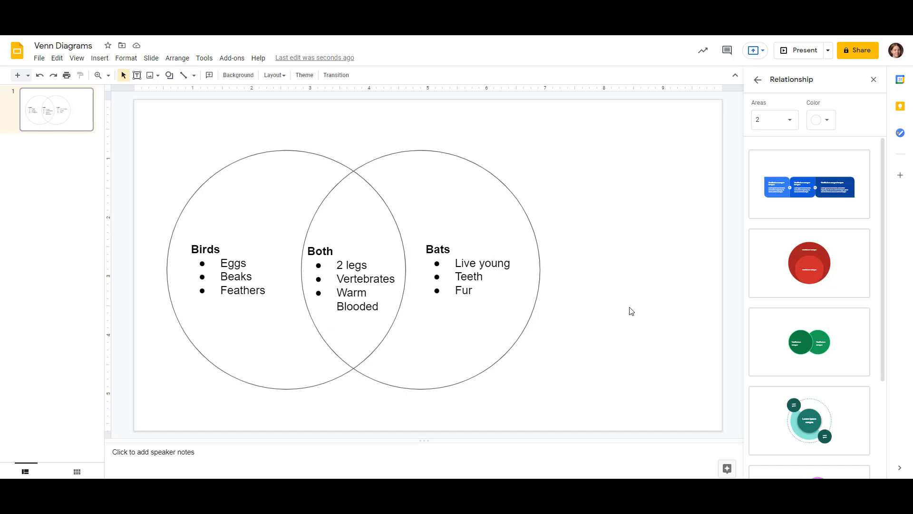